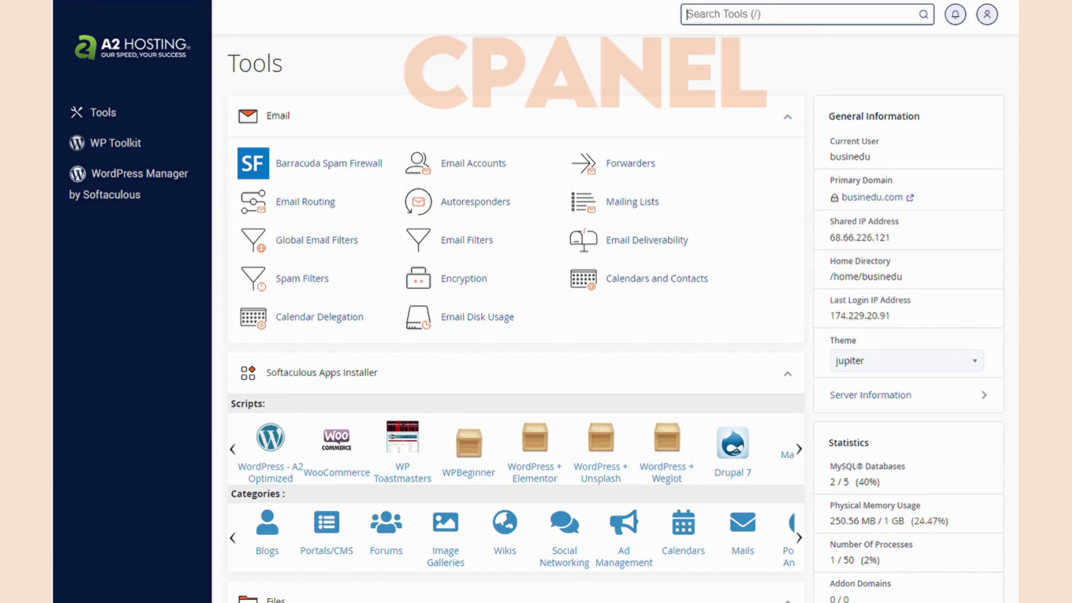
Paste the index.php wpaicg_cron=yes command and strip its leading asterisk schedule.
scroll(1016, 72, down, 3)
drag(1016, 71, 1010, 447)
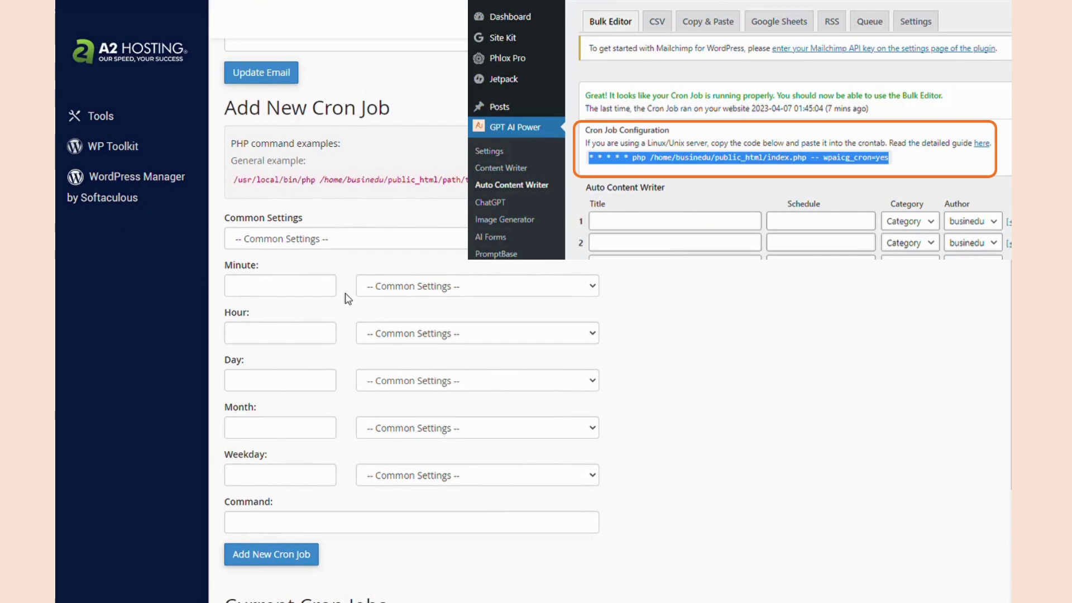
click(334, 527)
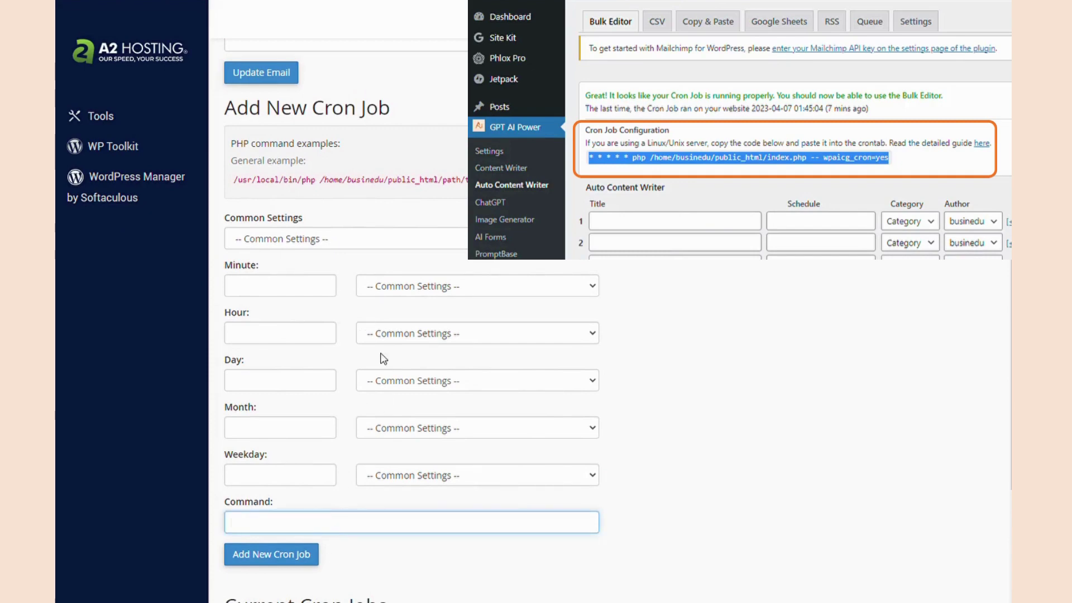
text(* * * * * php /home/businedu/public_html/index.php -- wpaicg_cron=yes)
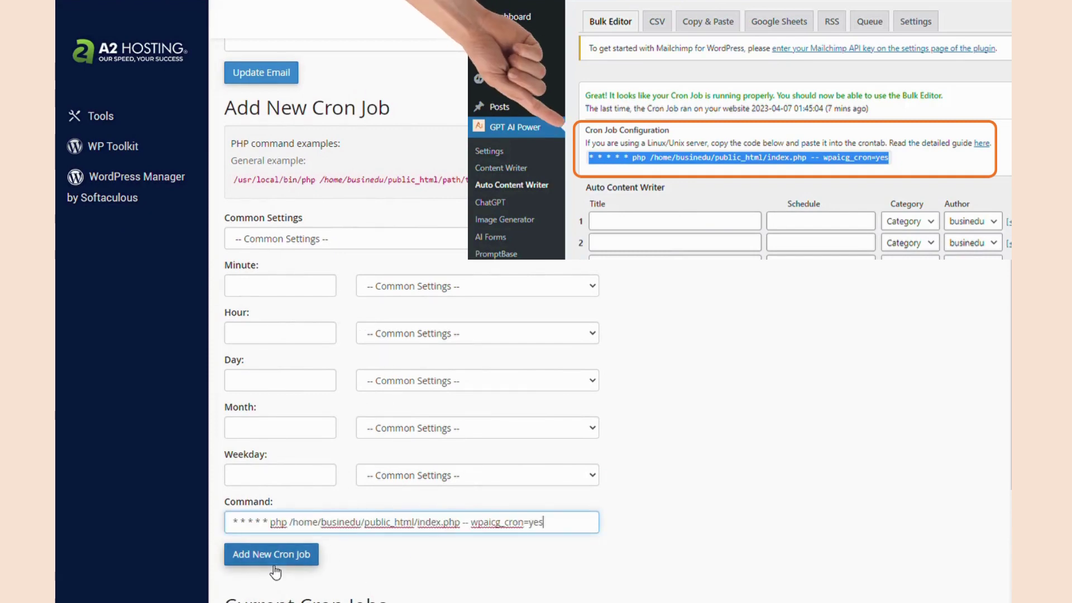
click(269, 565)
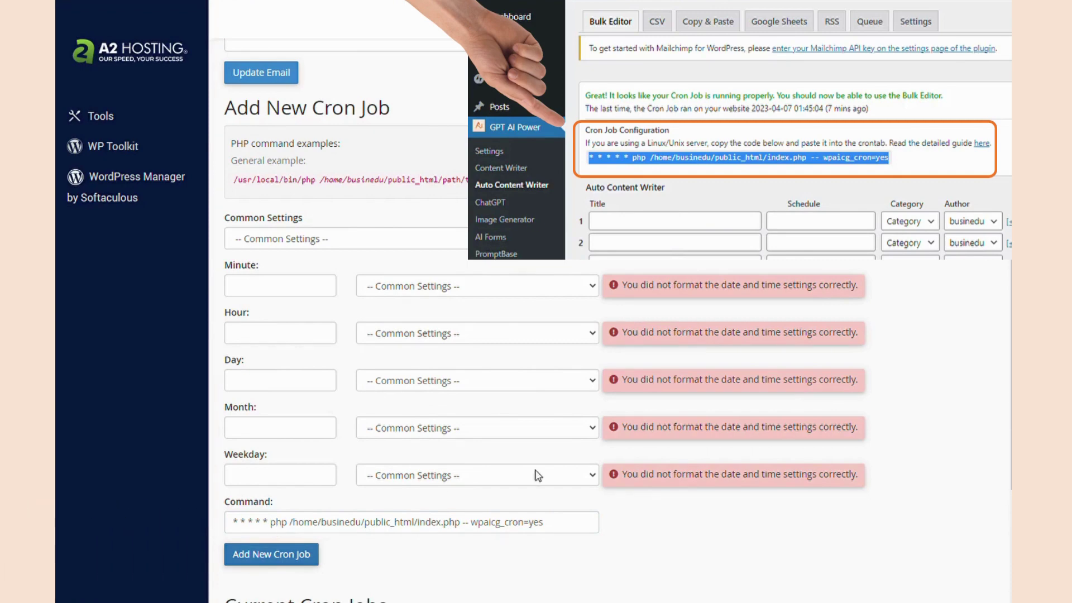
drag(271, 525, 177, 530)
key(BackSpace)
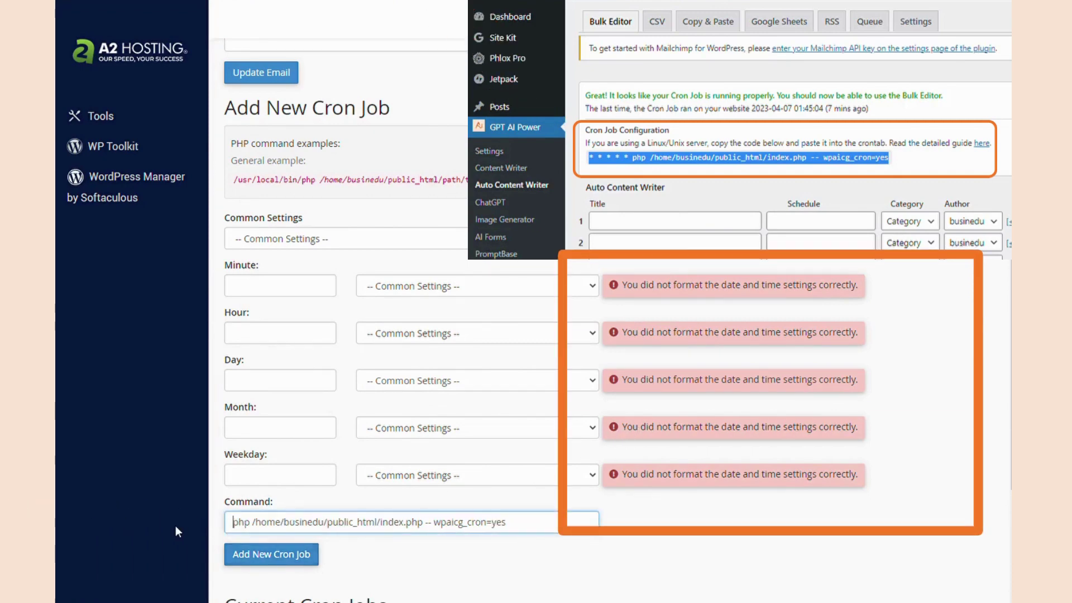
Set Minute, Hour, Day, Month and Weekday to * and add the every-minute cron job.
click(306, 287)
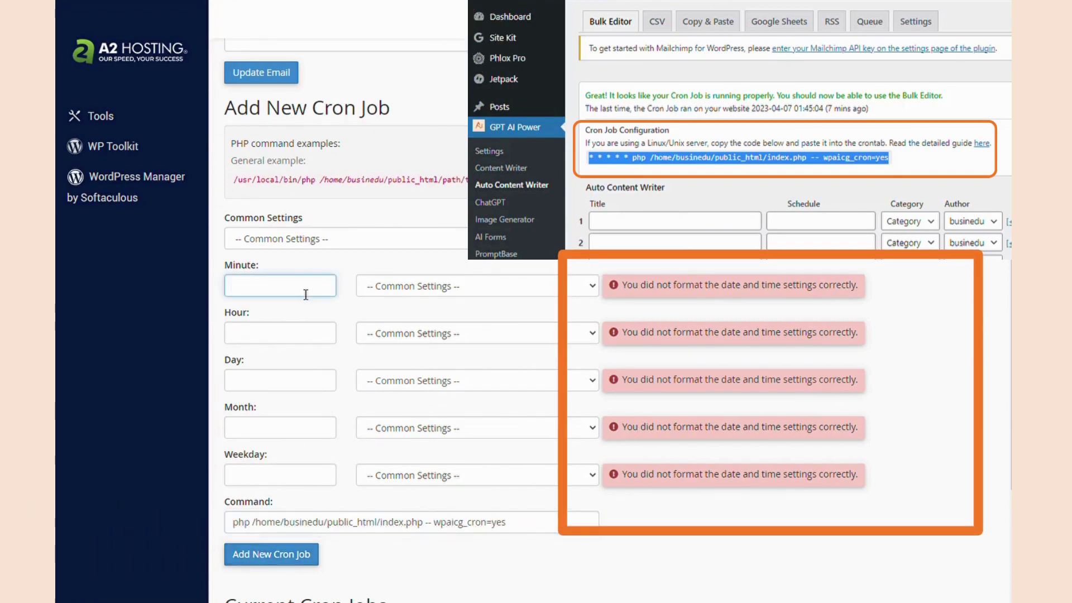
text(*)
click(307, 333)
text(*)
click(311, 380)
text(*)
click(311, 428)
text(*)
click(316, 481)
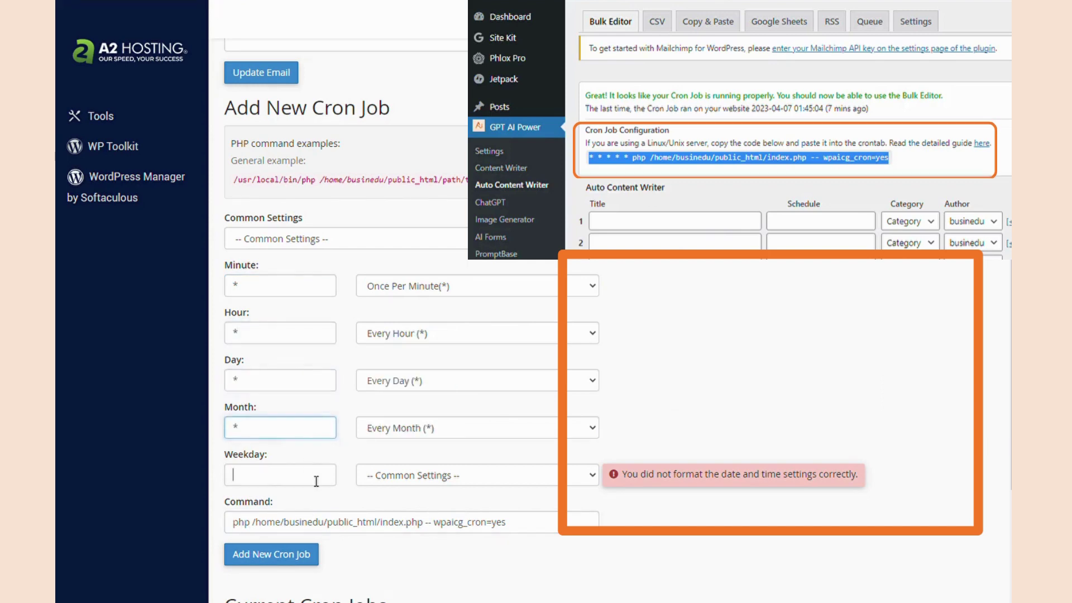
text(*)
click(296, 556)
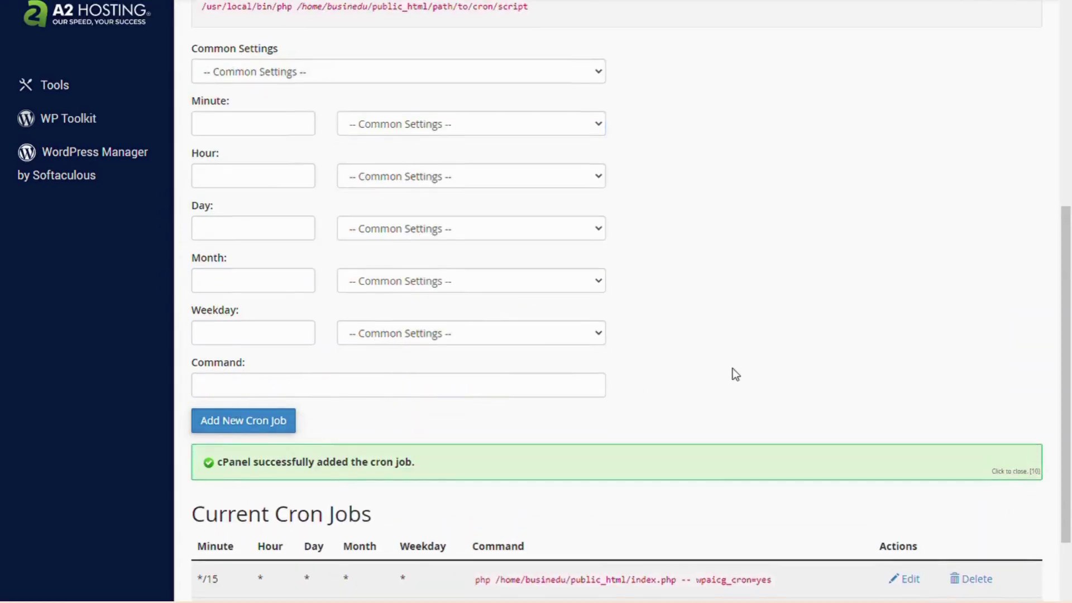
scroll(735, 374, down, 2)
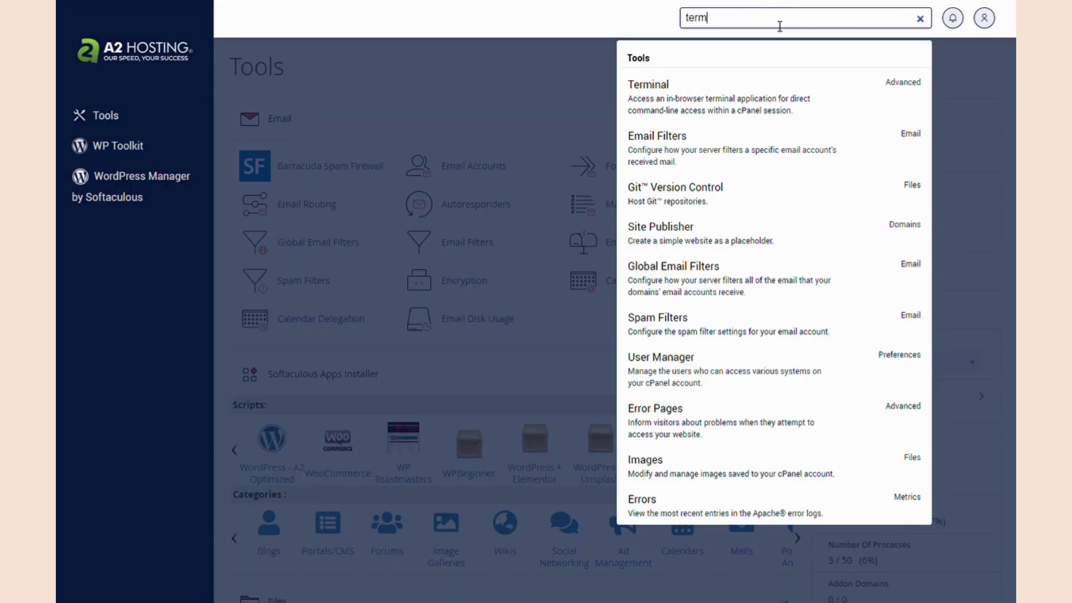
Find Terminal by searching 'terminal' in cPanel and run crontab -e.
text(inal)
click(724, 94)
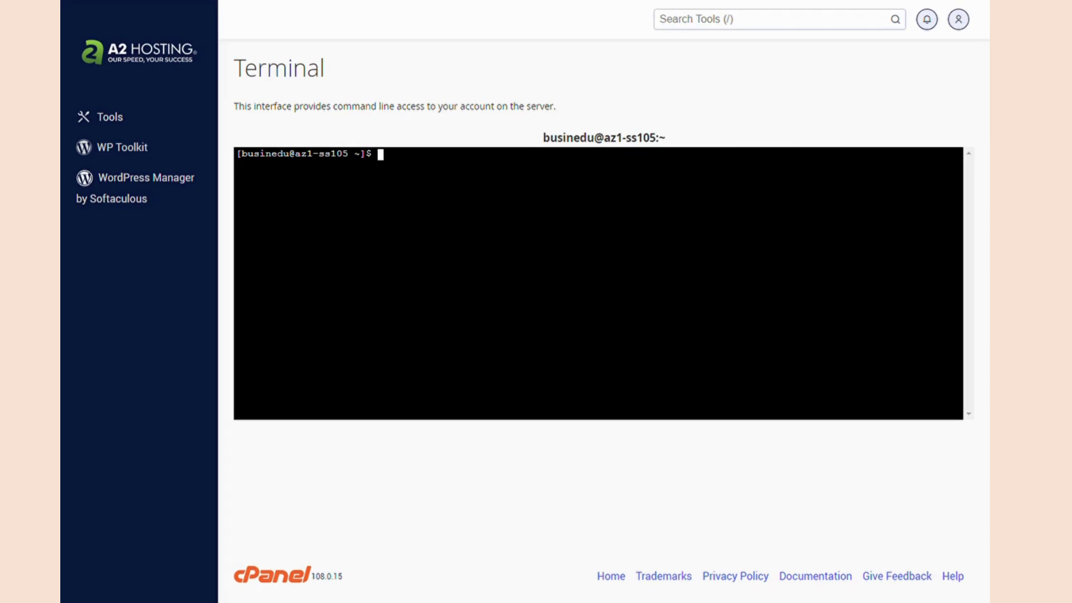
text(cronta)
text(b -e)
key(Return)
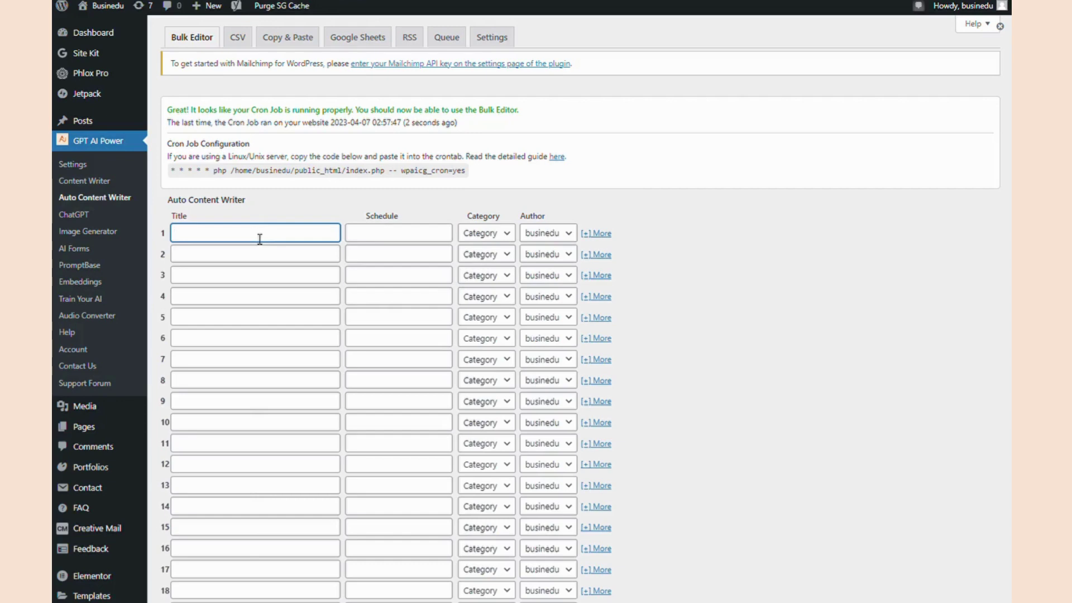
Title row 1 'Creating a good blog post' and set its category to Blogging.
text(Creating a good blog post)
click(386, 232)
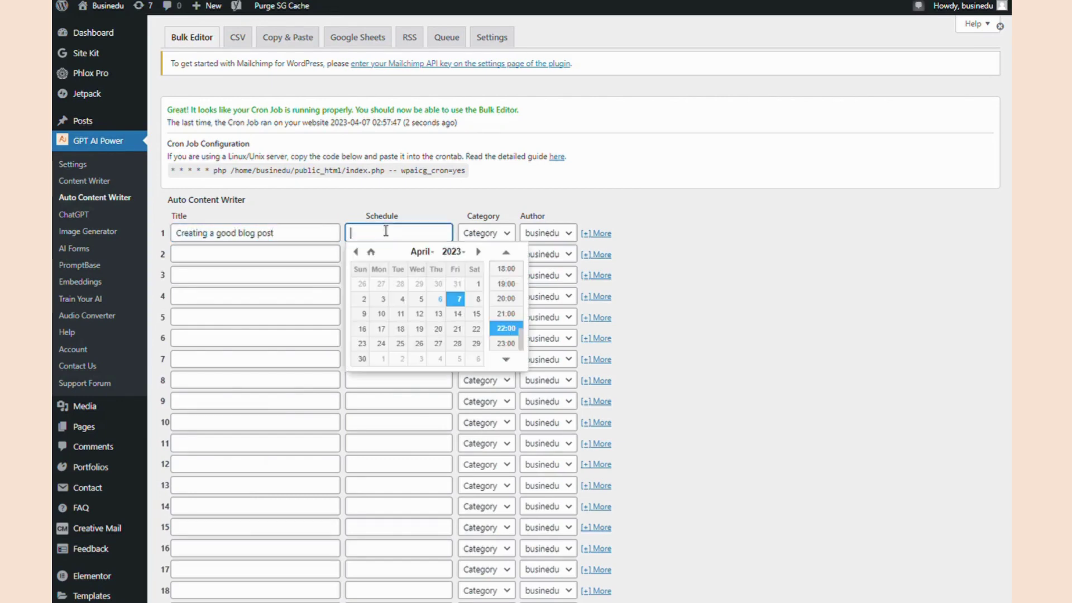
click(429, 215)
click(481, 231)
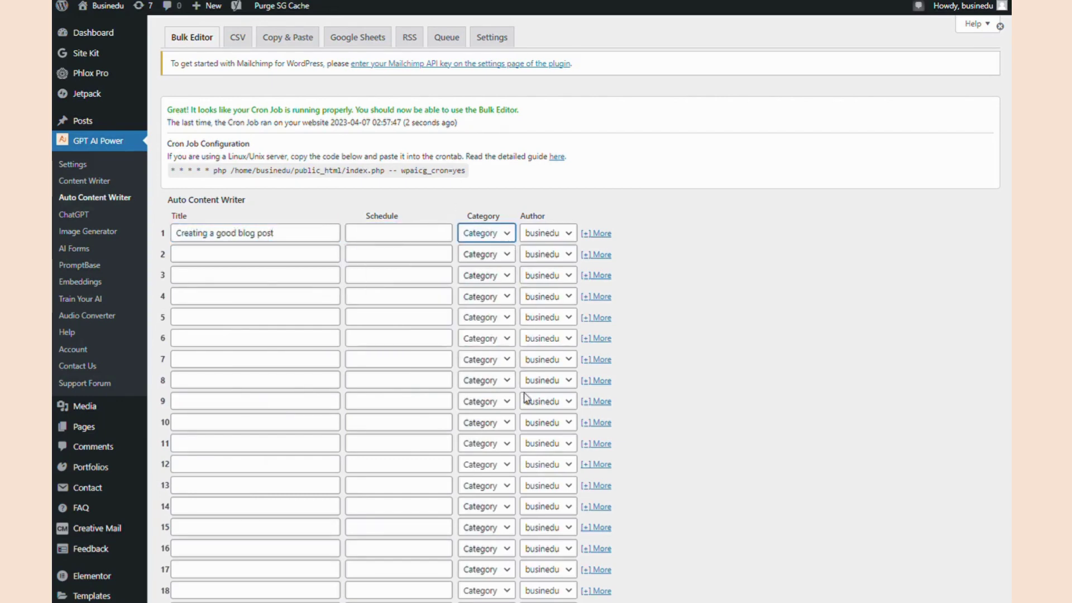
click(516, 411)
click(596, 234)
Give row 1 tags 'blogging, seo', keyword SEO, avoid AI, anchor 'consultant', examplelink.com URL and CTA.
click(258, 280)
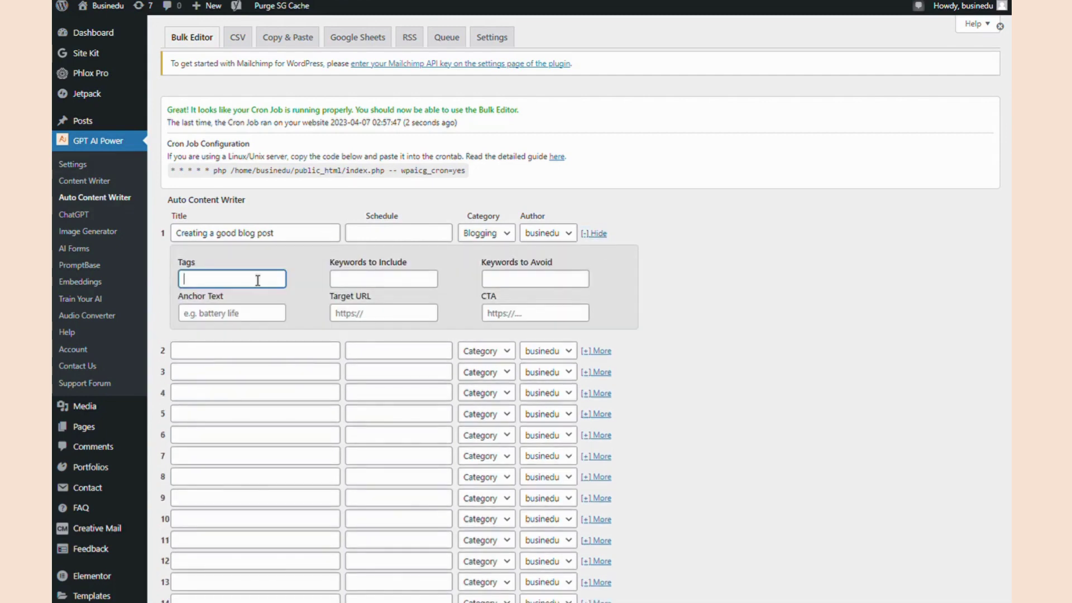
text(blogging, seo)
click(372, 282)
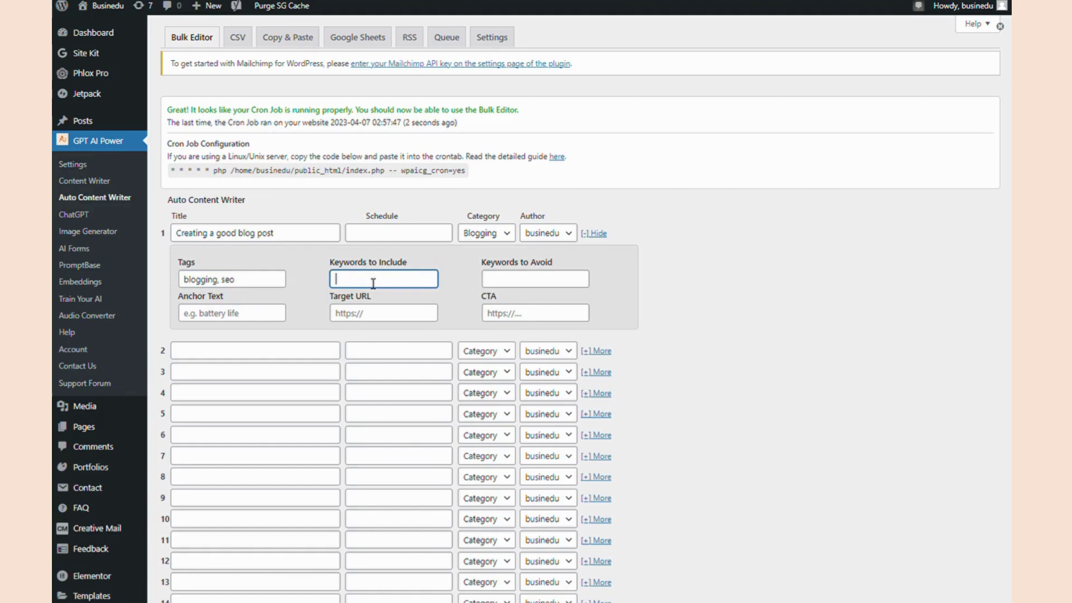
text(SEO)
click(488, 285)
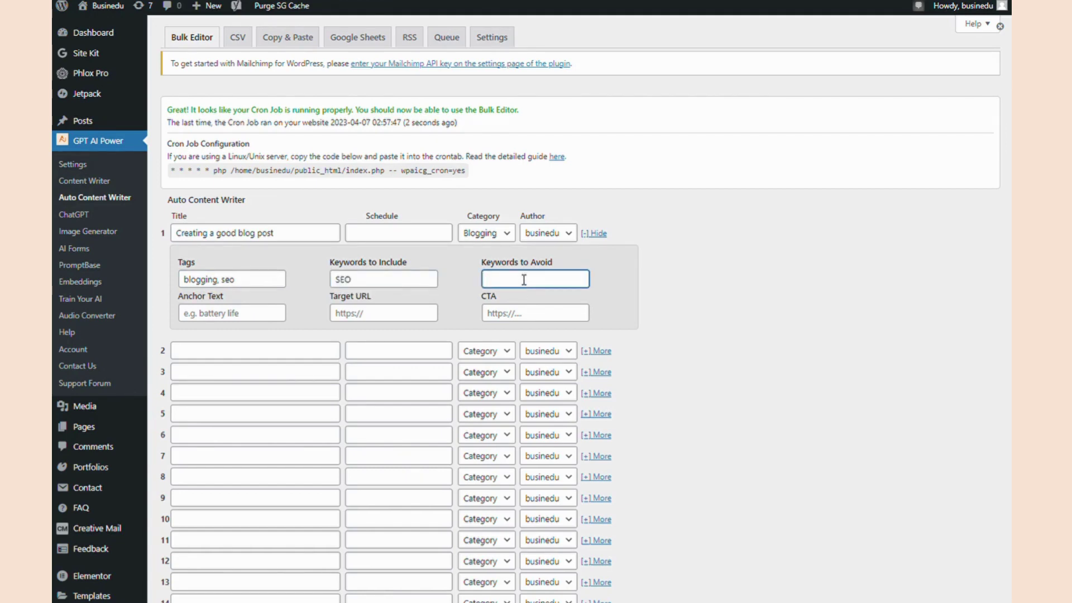
text(AI)
click(261, 316)
text(consultant)
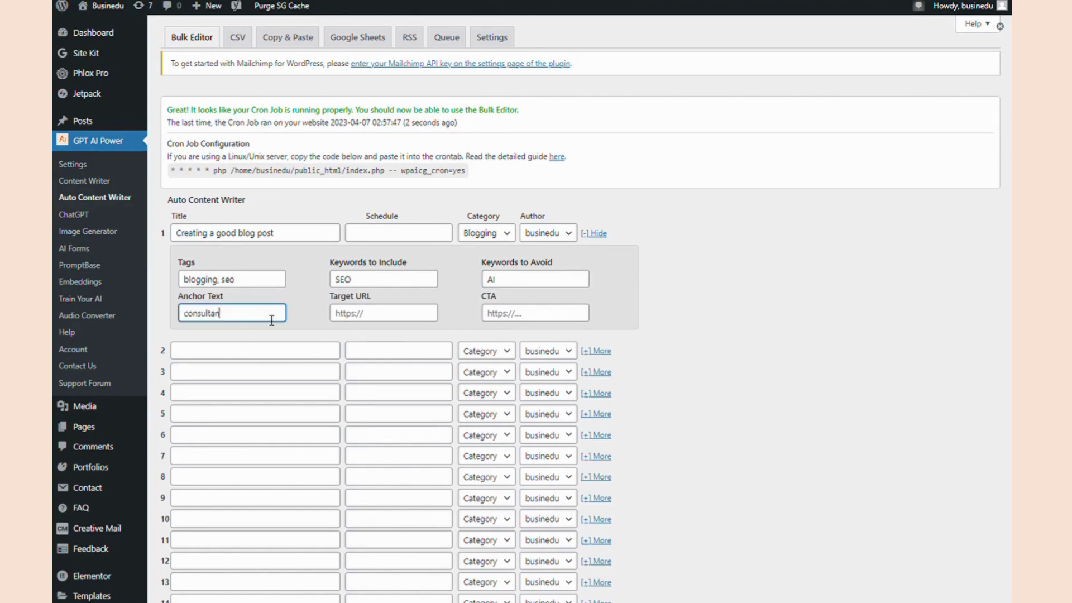
key(Tab)
text(examplelink.com)
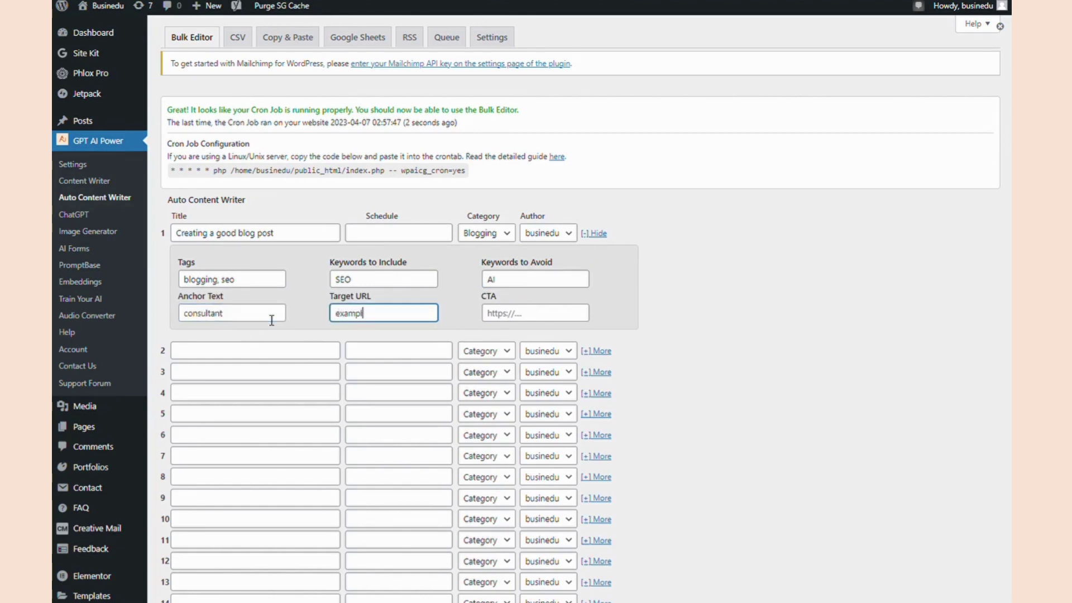
key(Tab)
text(examplelink.com)
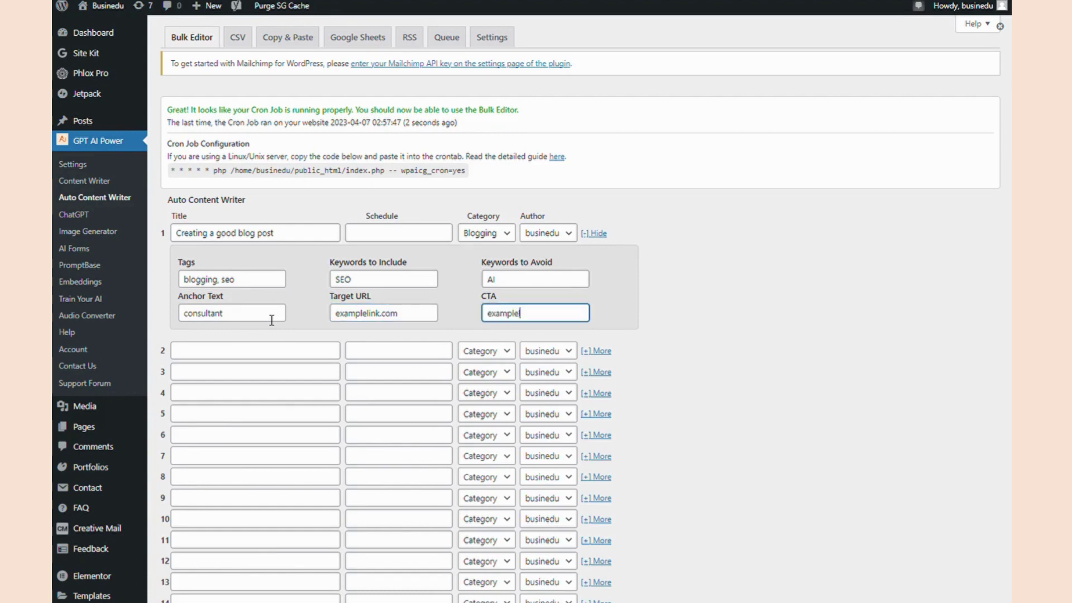
click(313, 352)
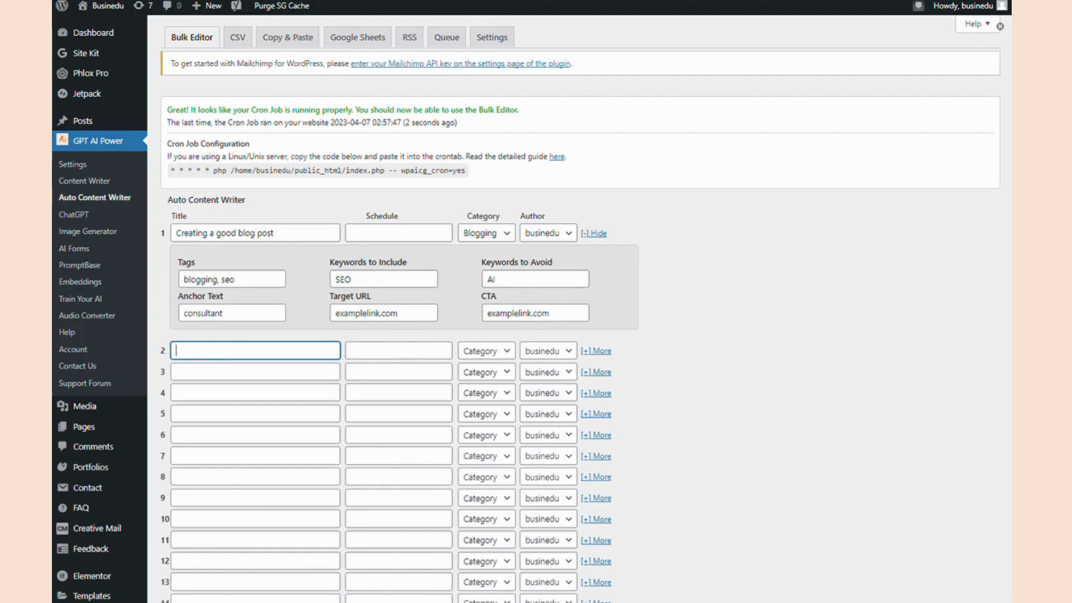
Title row 2 'Optimizing keywords for my blog' with 'blackhat' as a keyword to avoid.
text(Optimizing keywords for)
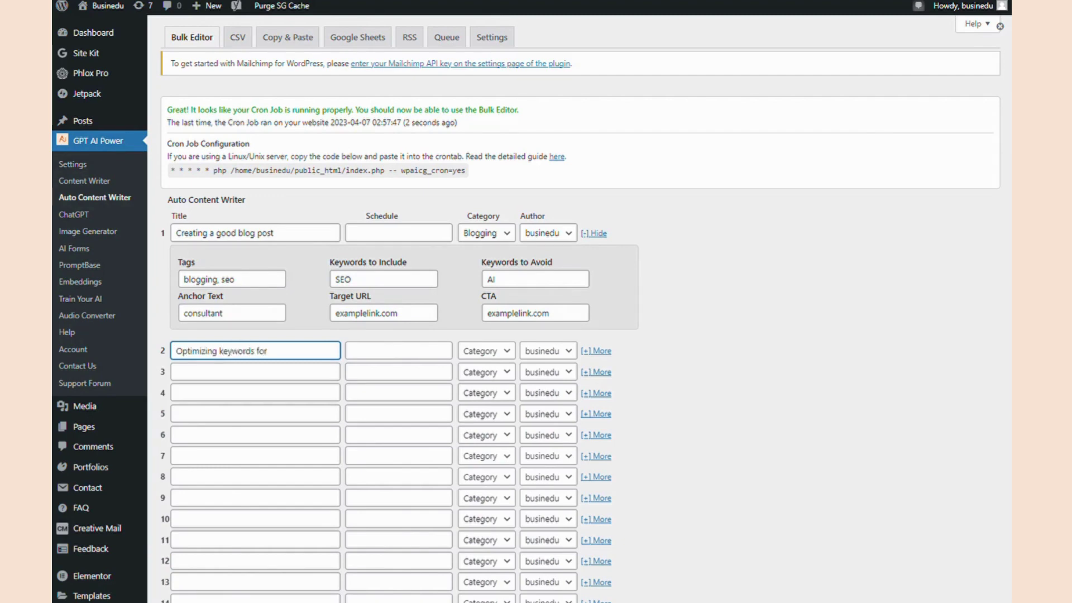
text( my blog)
key(Tab)
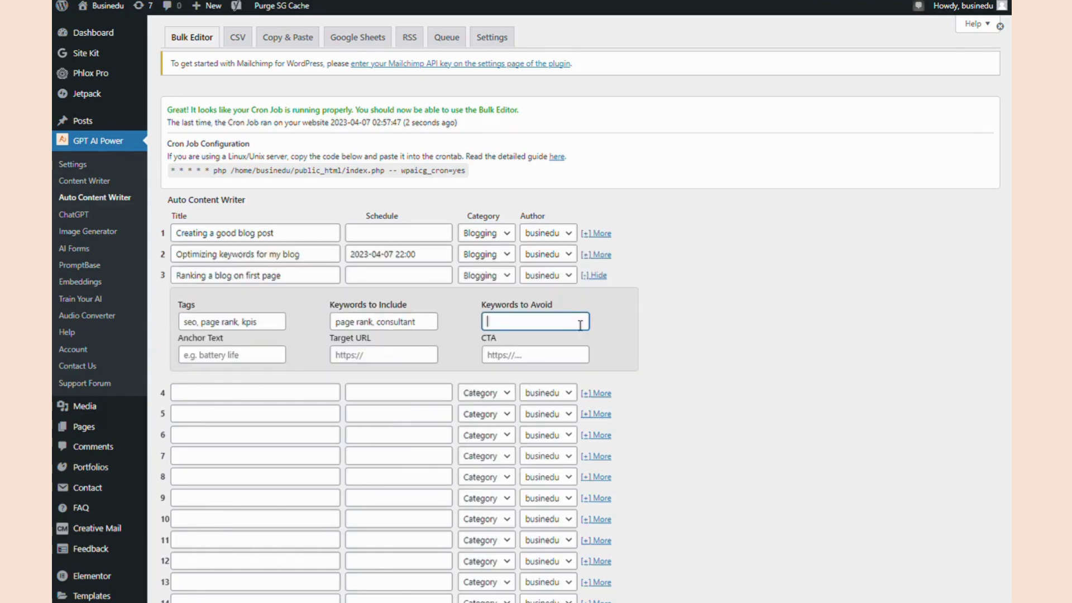
text(blackhat)
Keep Draft status and generate the filled rows into the queue.
scroll(871, 190, down, 1)
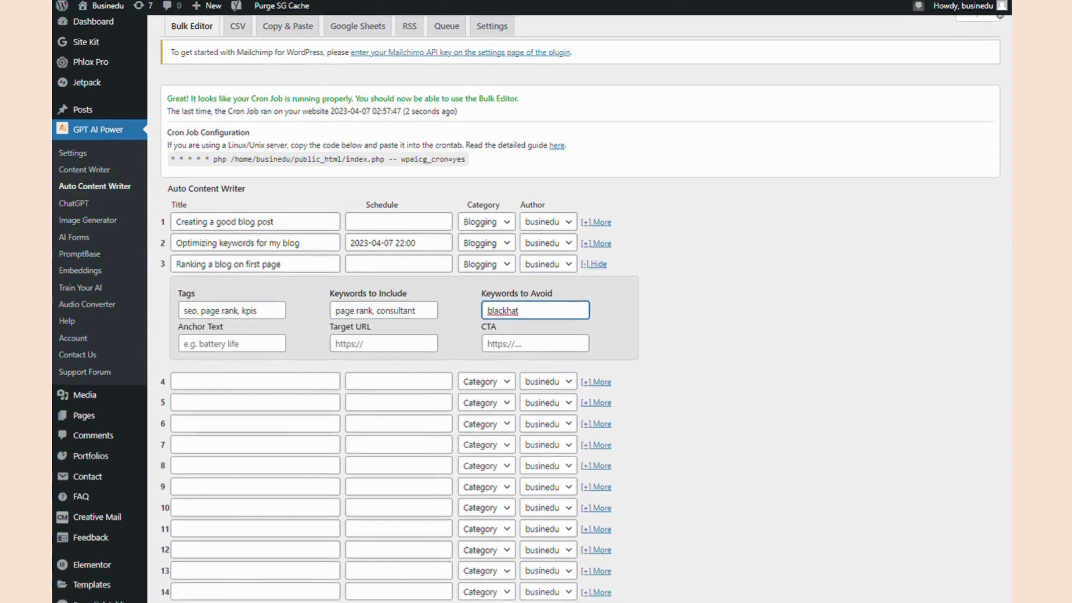
click(604, 256)
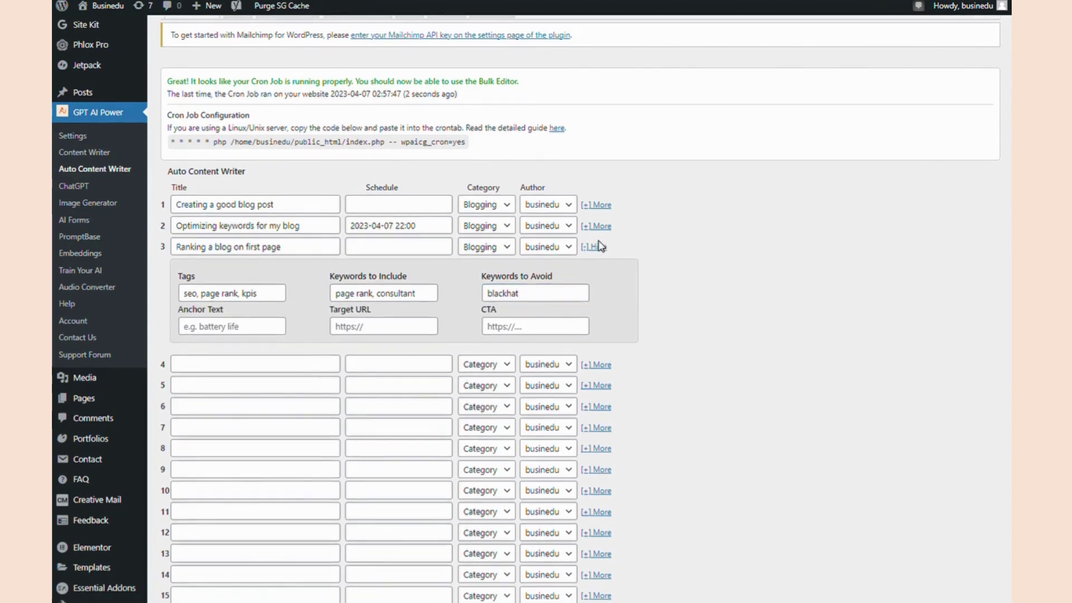
scroll(780, 225, down, 20)
click(226, 554)
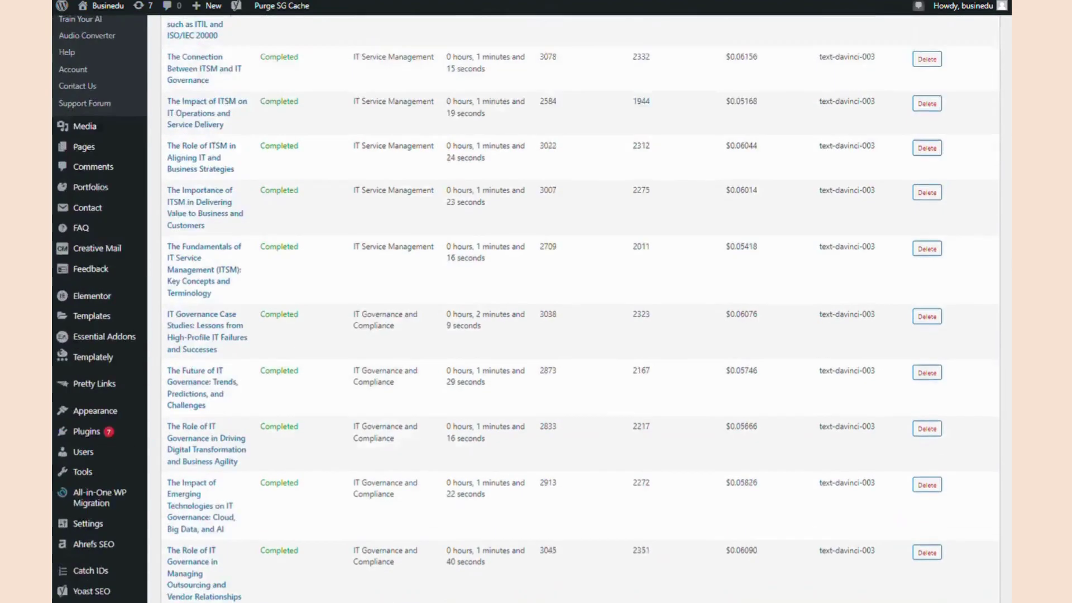
Scroll down the Queue to the completed Employee Engagement posts.
scroll(1003, 275, down, 15)
scroll(1007, 440, down, 8)
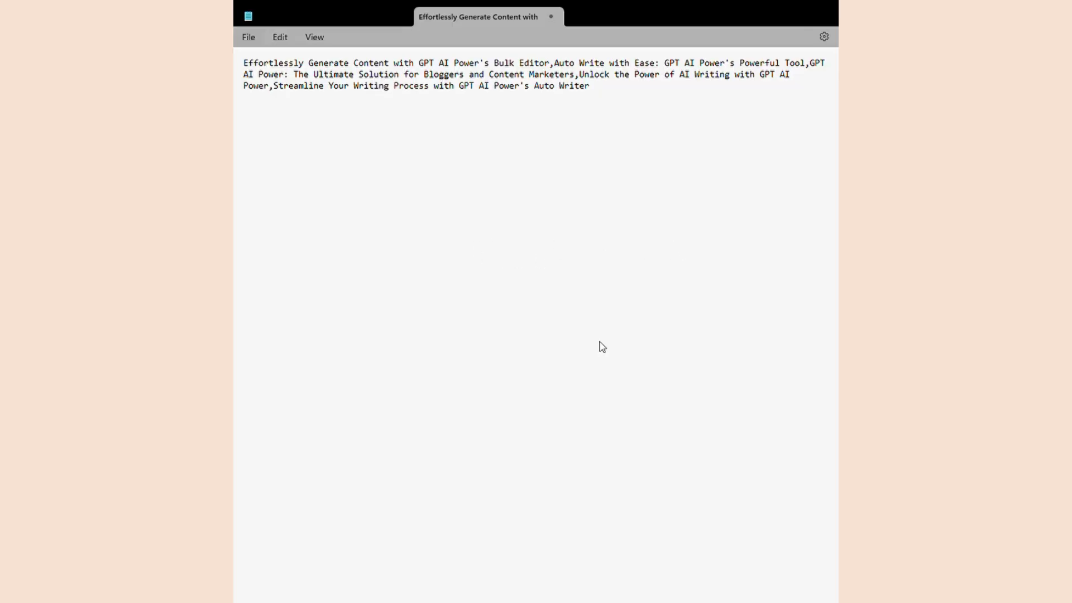
key(ctrl+a)
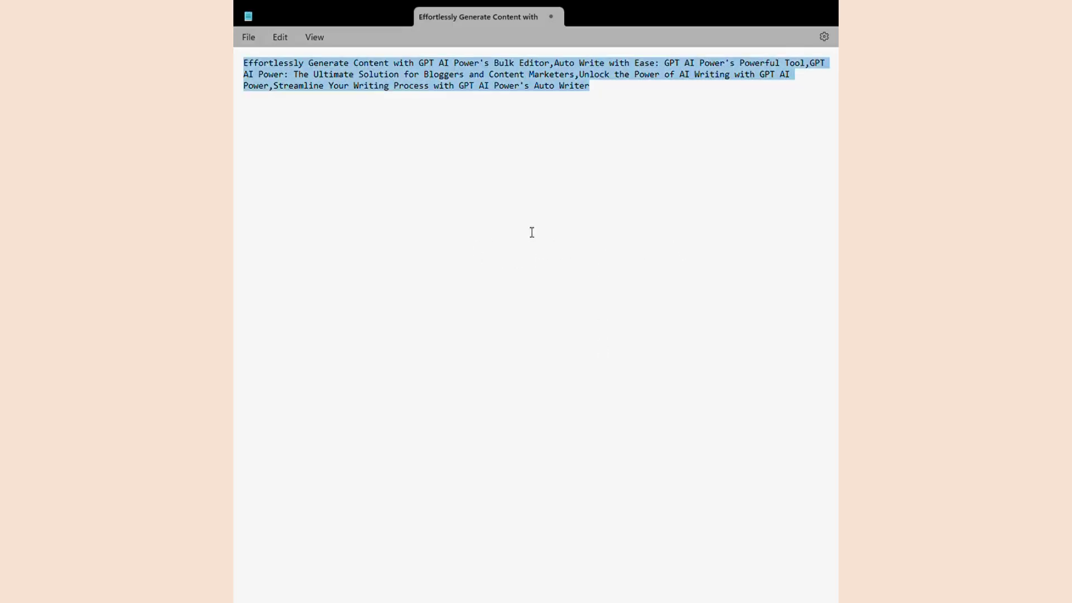
key(ctrl+x)
key(ctrl+v)
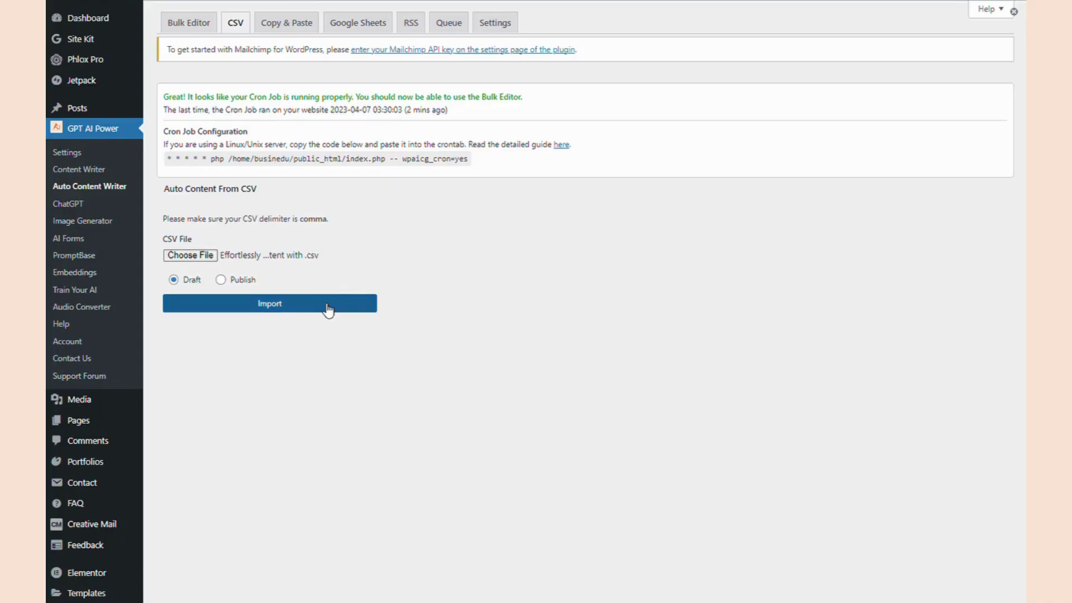
Import the chosen CSV file of article titles as drafts.
click(343, 310)
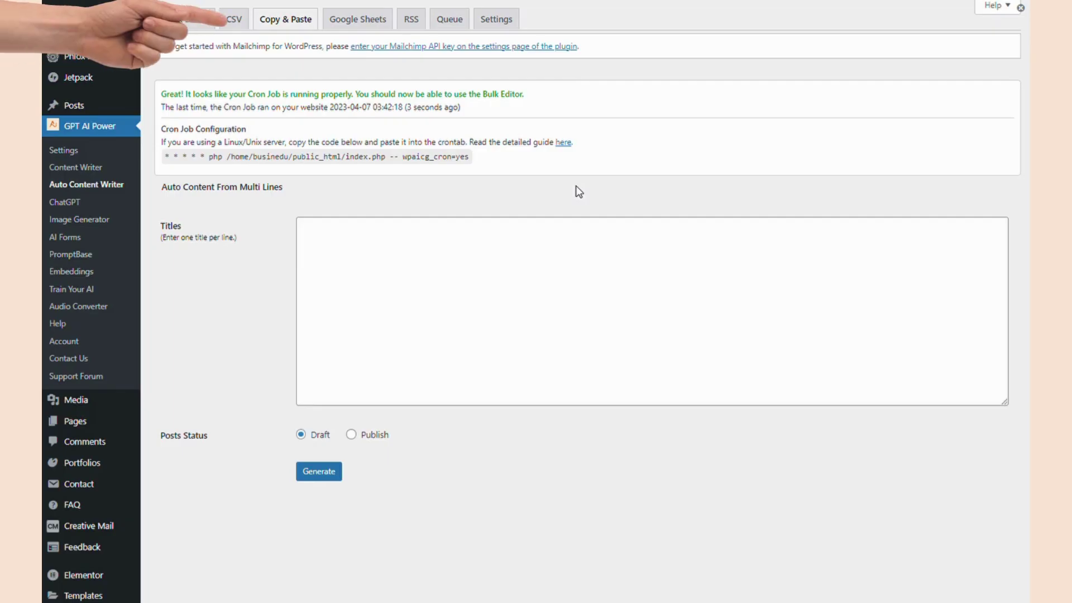
Paste the five article titles, one per line, into the Titles box and generate them.
click(548, 250)
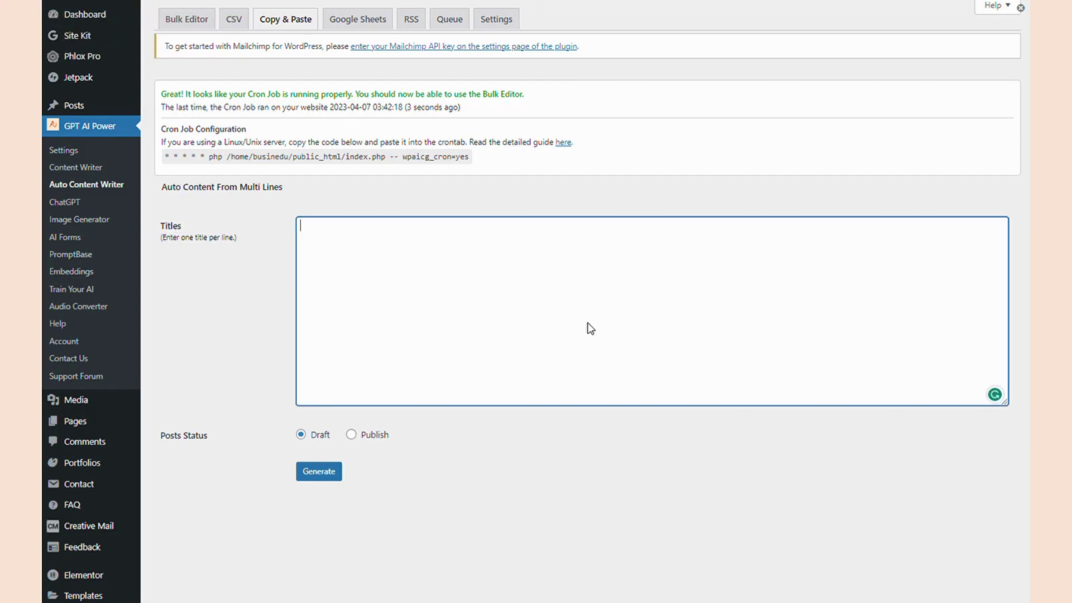
click(579, 192)
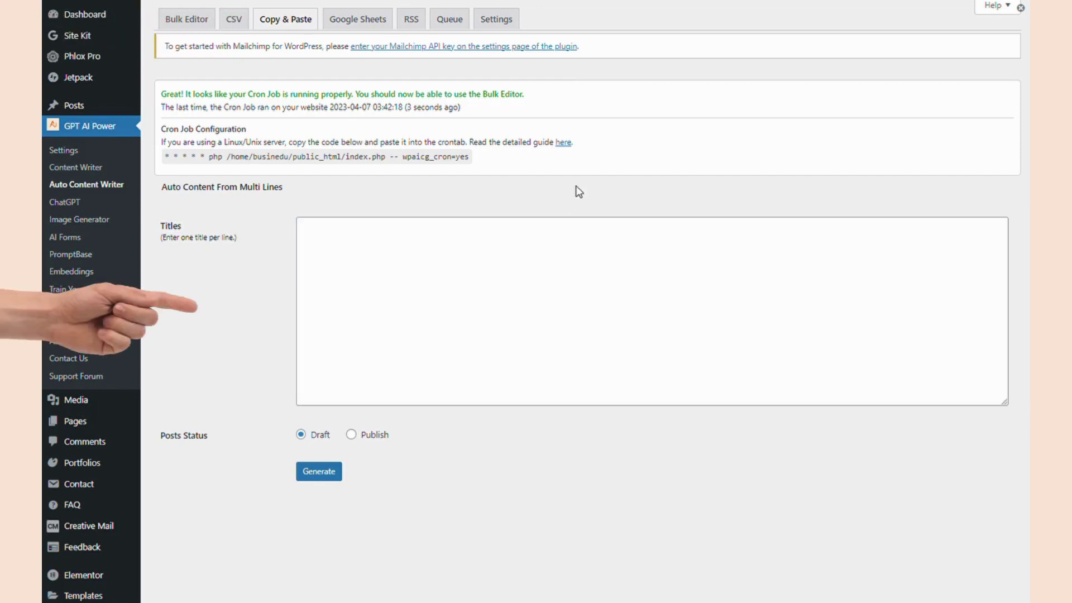
click(549, 250)
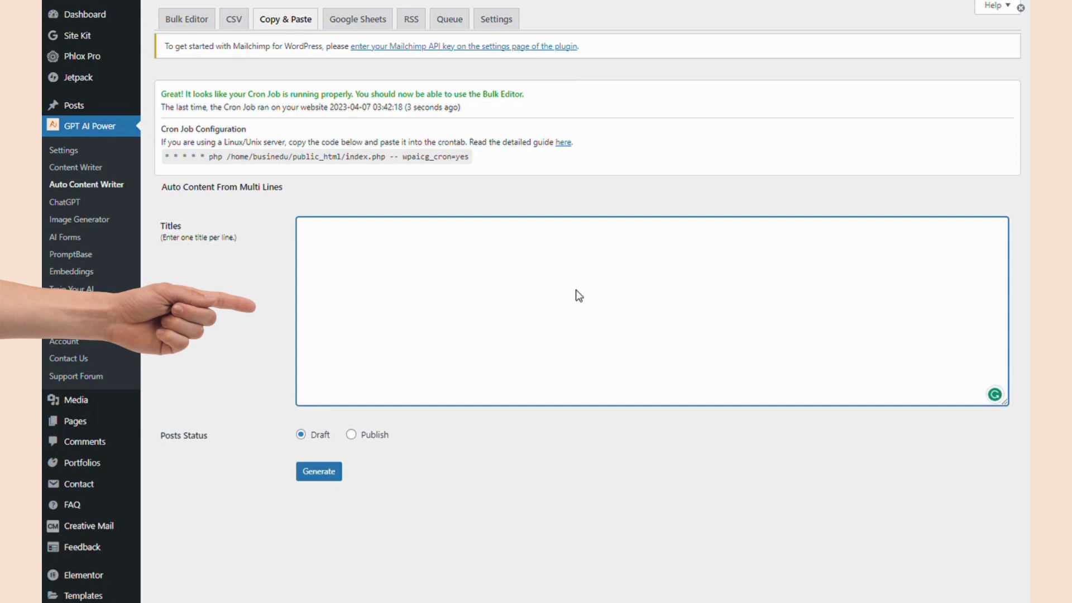
click(579, 192)
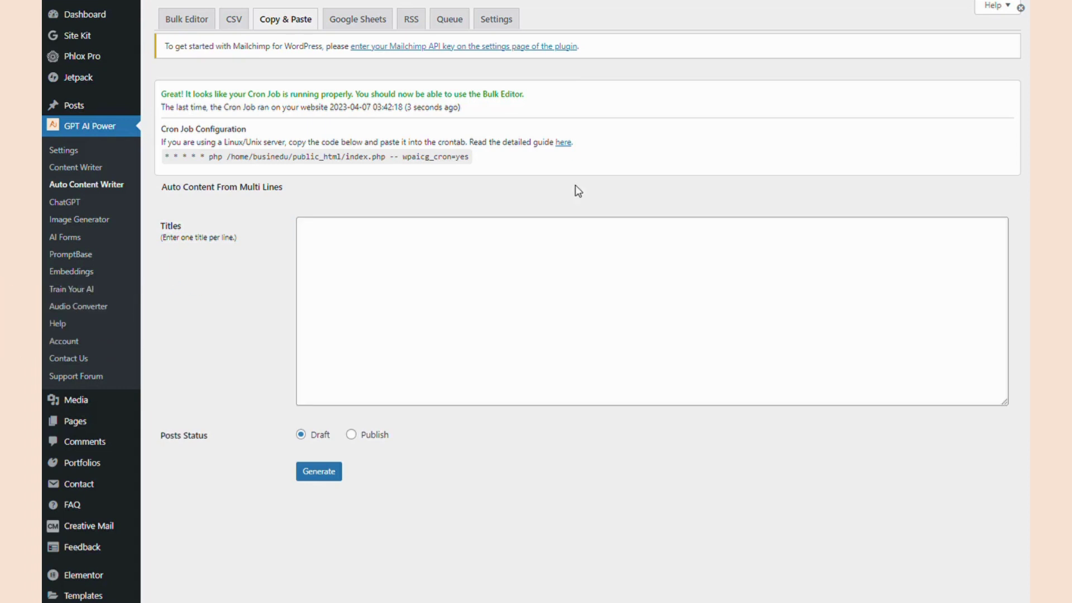
click(548, 250)
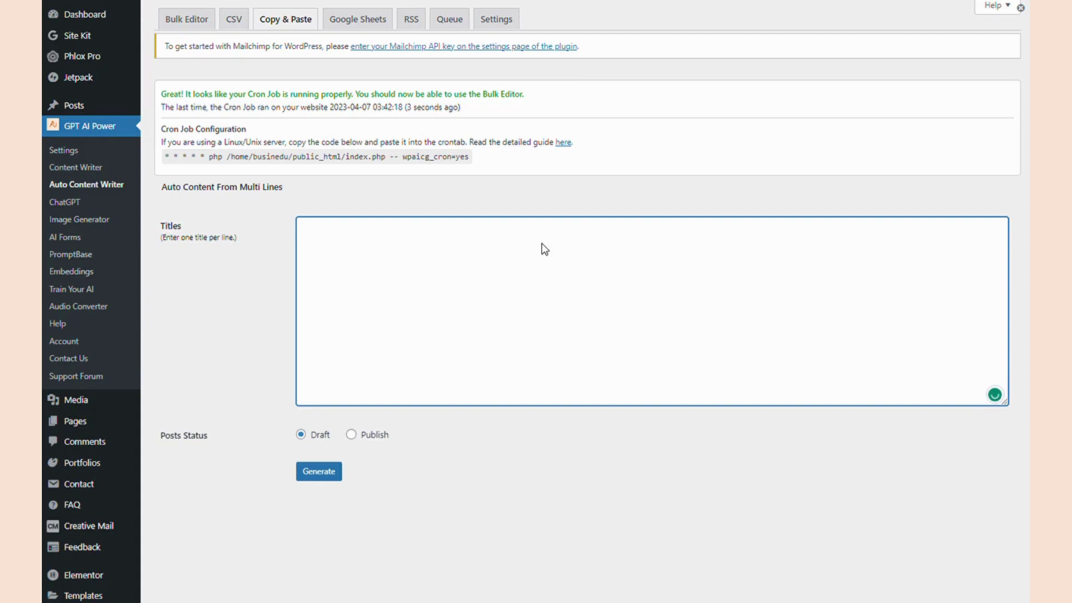
key(ctrl+v)
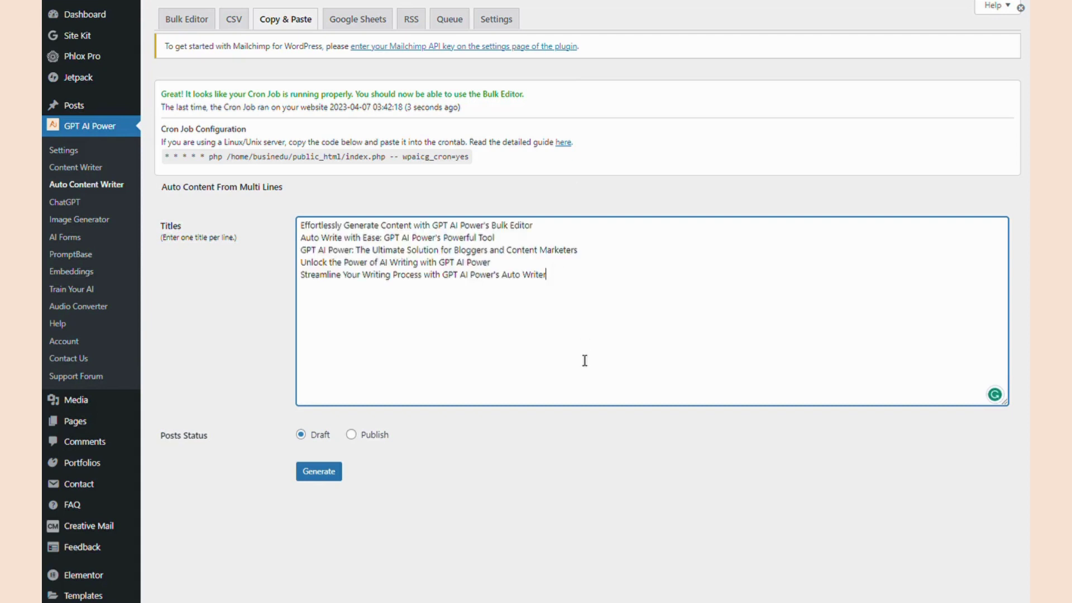
click(307, 475)
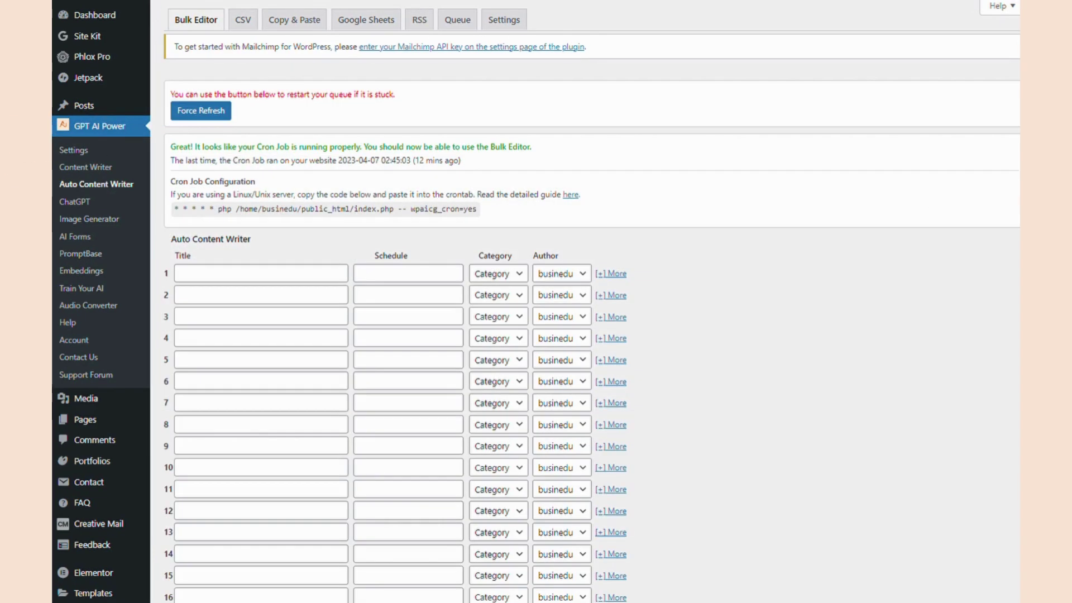
Force Refresh the Bulk Editor to restart the stuck queue.
click(214, 112)
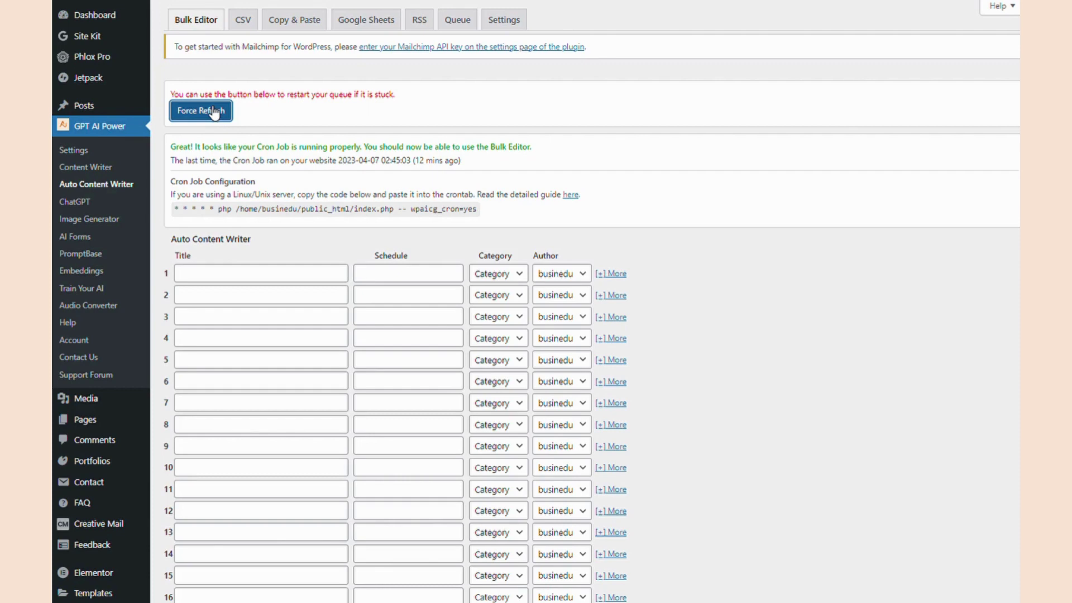